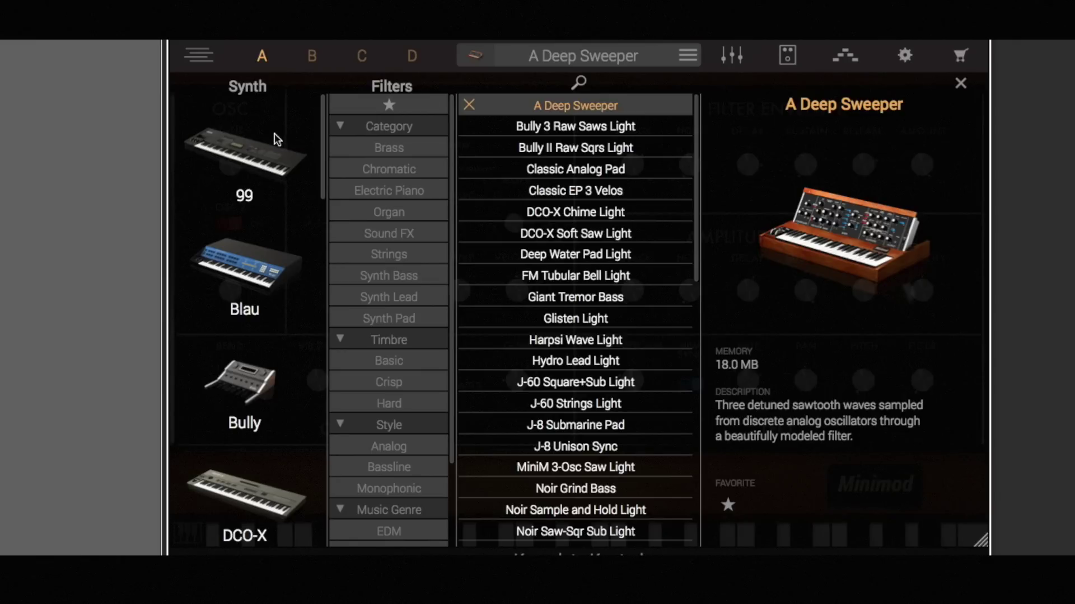
# - Look through the list of synths and the filter categories in the sound browser
pyautogui.scroll(-5, 267, 175)
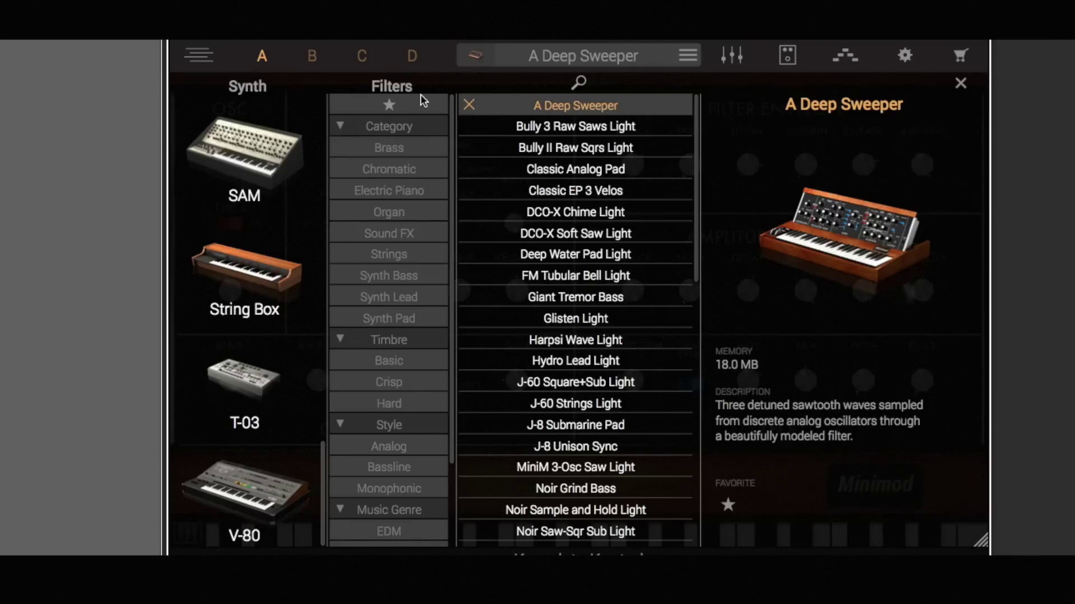
pyautogui.scroll(-3, 398, 240)
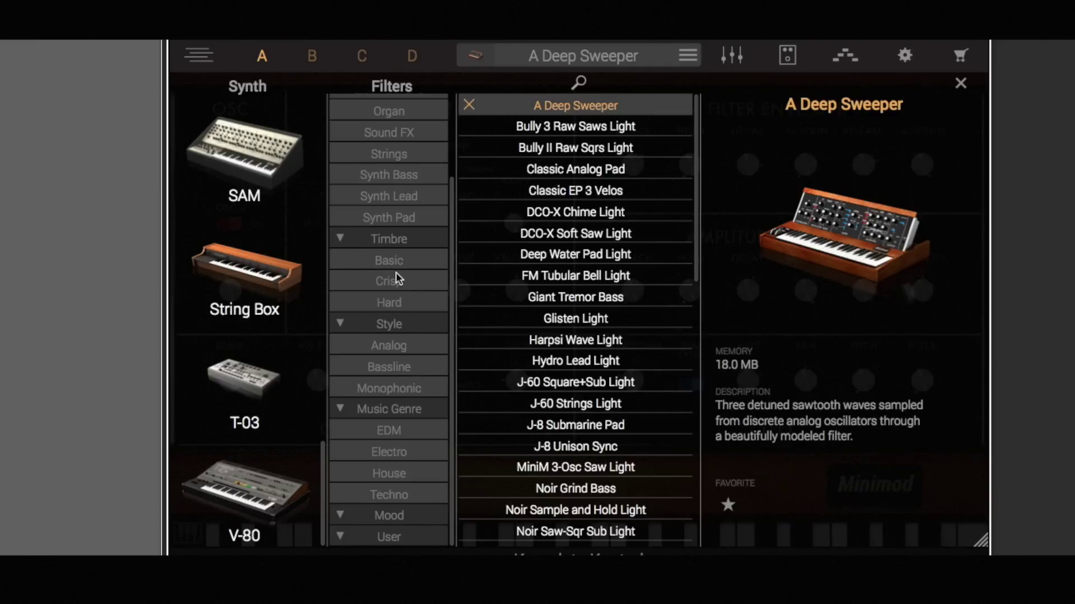
pyautogui.scroll(3, 395, 273)
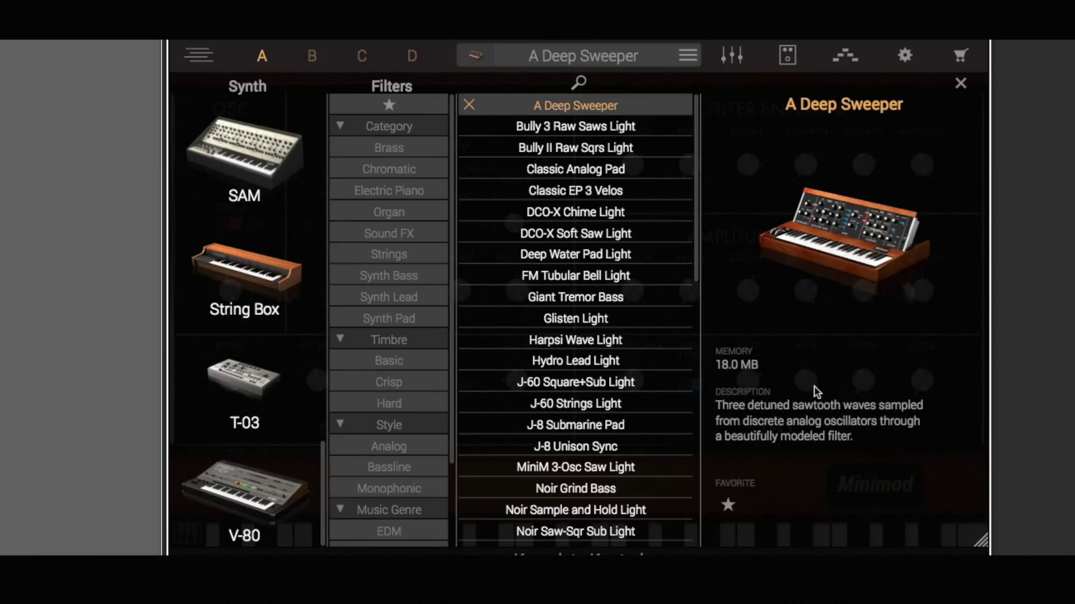
# - Look through the full list of available presets, from A Deep Sweeper to More Sounds
pyautogui.scroll(-10, 629, 280)
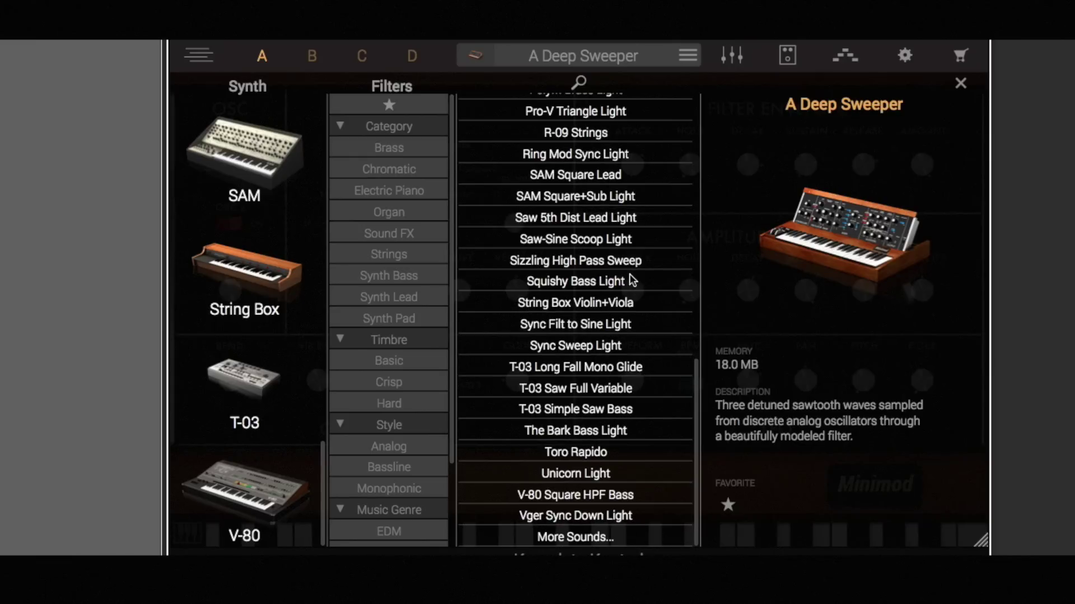
pyautogui.scroll(10, 630, 275)
pyautogui.scroll(-10, 629, 275)
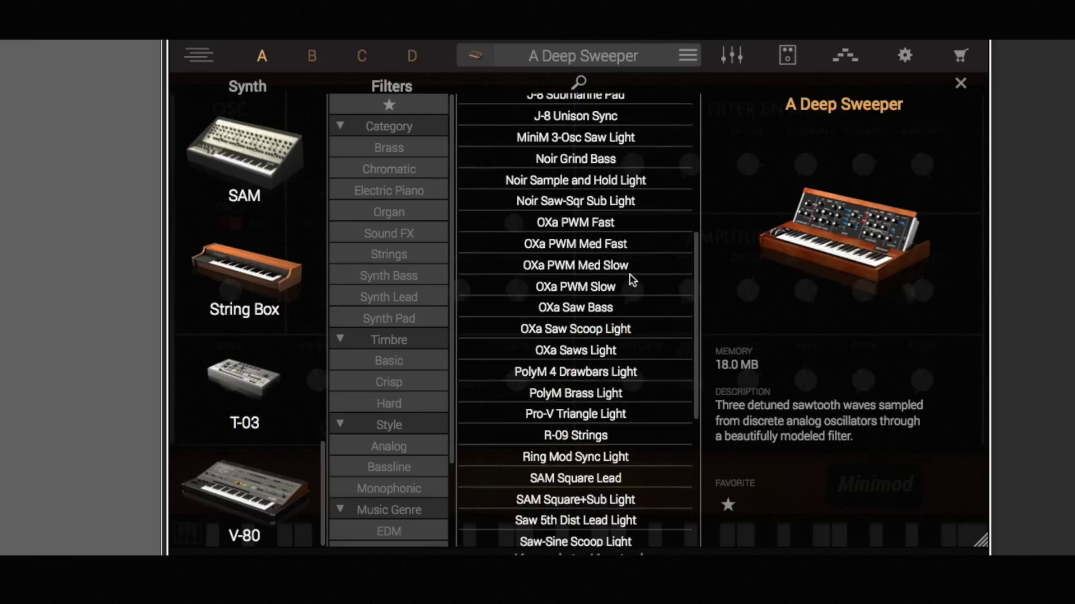
pyautogui.scroll(10, 629, 274)
pyautogui.scroll(-10, 629, 274)
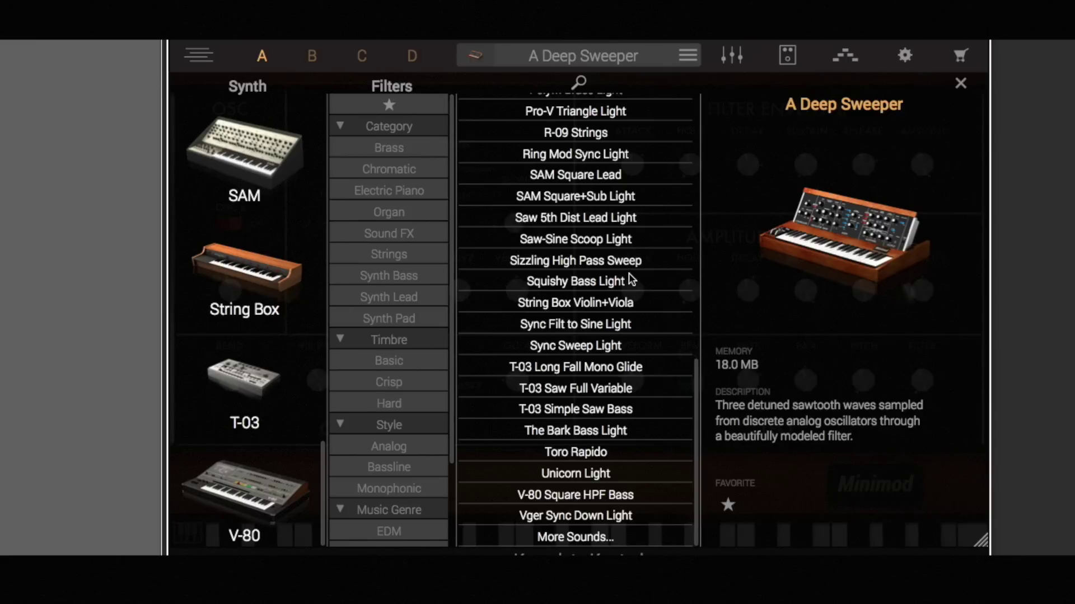
pyautogui.scroll(10, 604, 304)
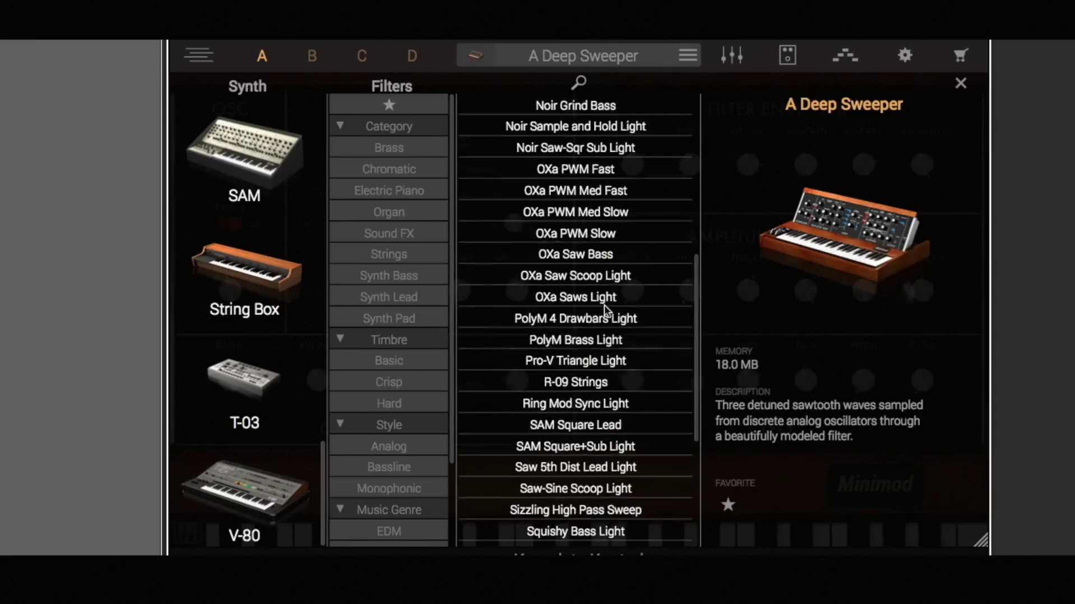
pyautogui.scroll(3, 603, 301)
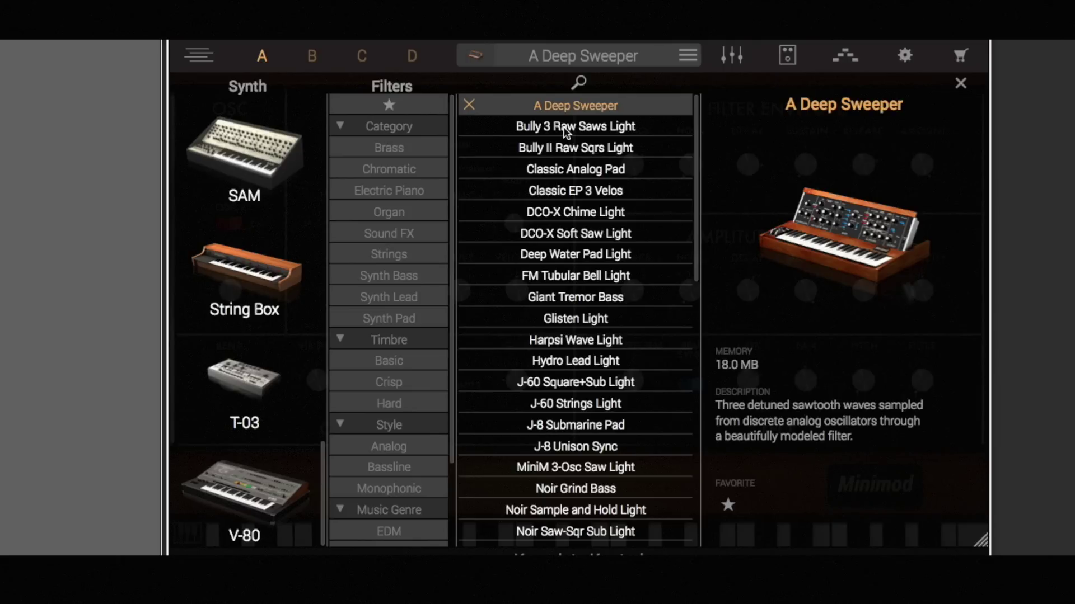
# - Load the Bully 3 Raw Saws Light preset into part A and view its synth controls
pyautogui.click(566, 129)
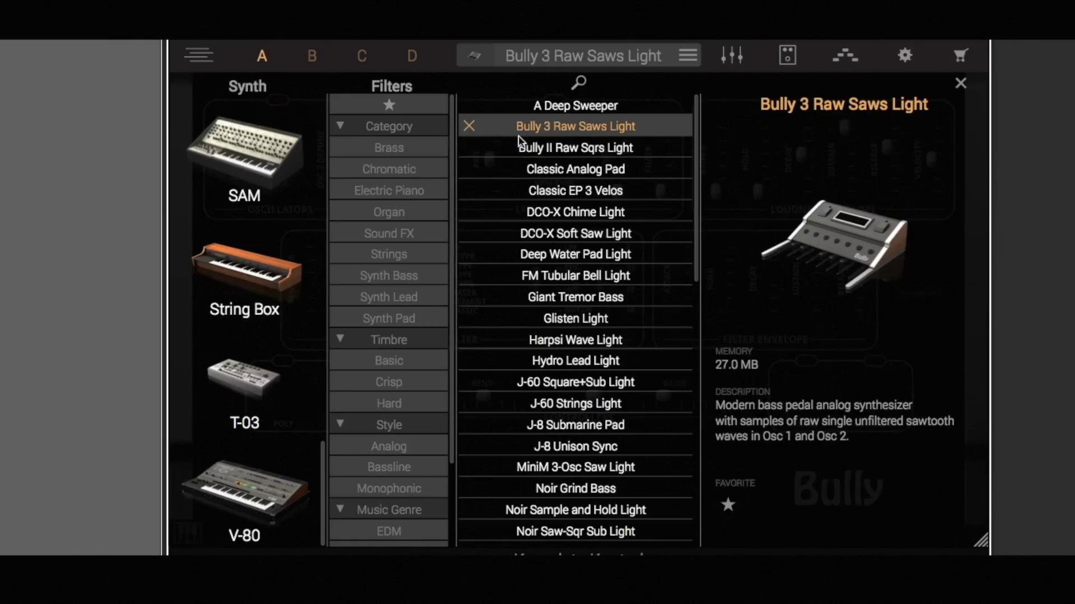
pyautogui.click(565, 128)
pyautogui.click(311, 57)
pyautogui.click(258, 56)
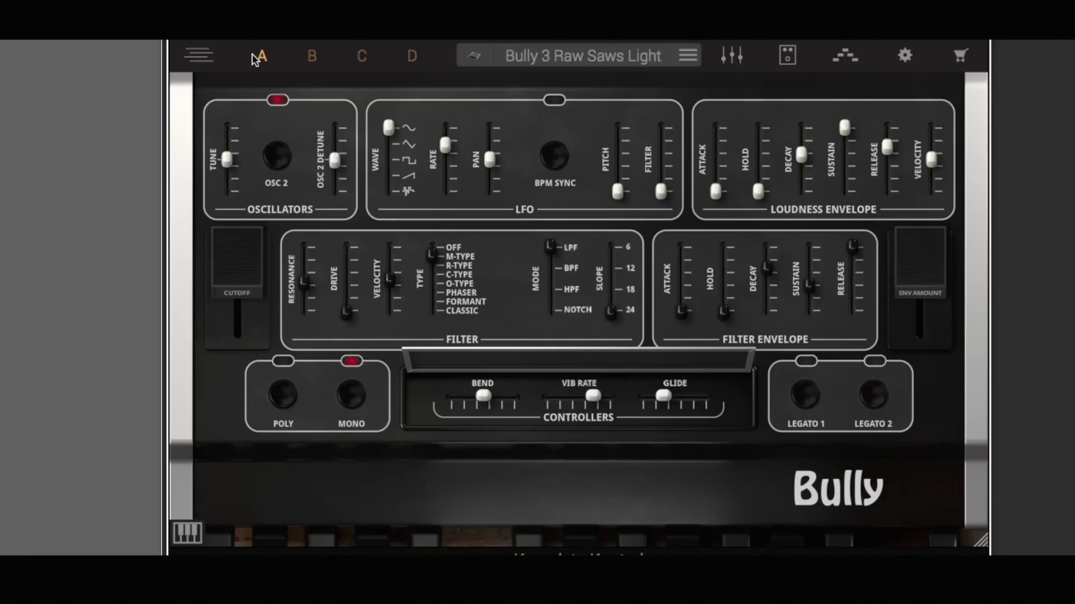
# - In the key range view, set part A's high note to C#1 and part B's low note to F0
pyautogui.click(204, 56)
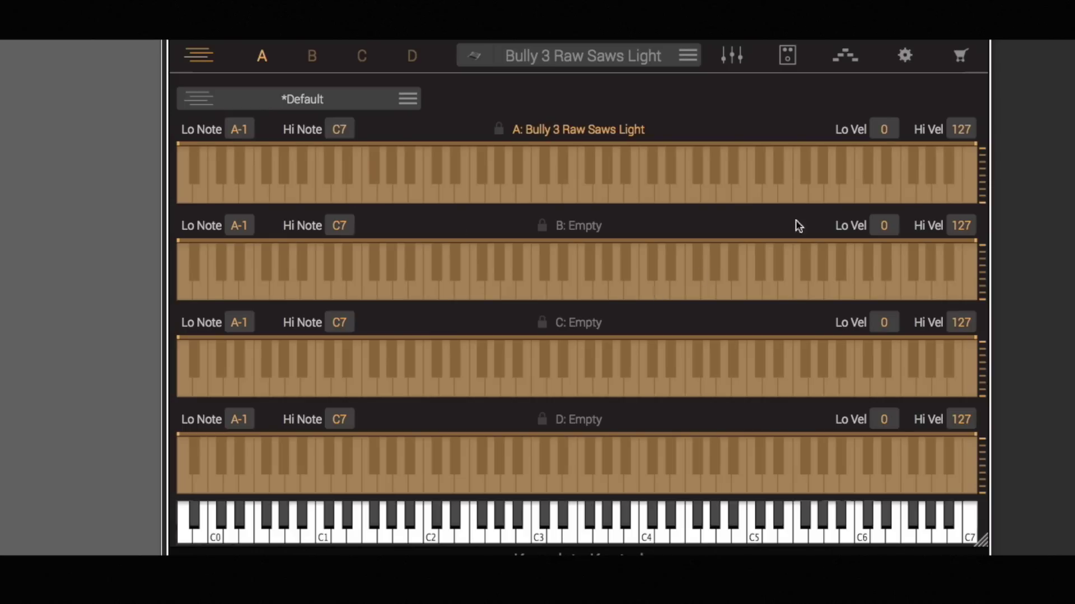
pyautogui.moveTo(974, 148); pyautogui.dragTo(332, 166)
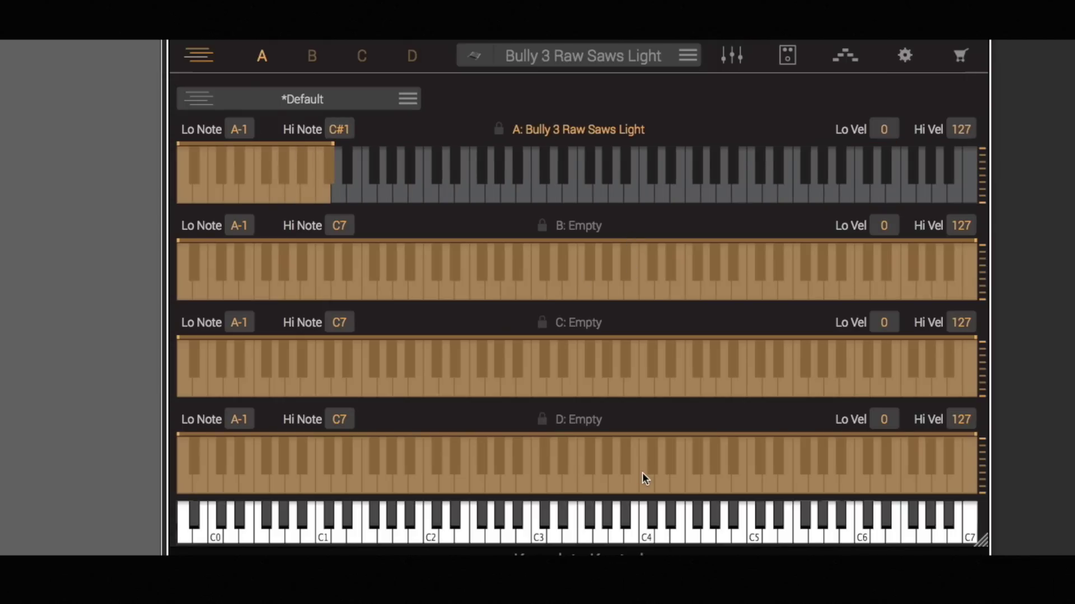
pyautogui.moveTo(178, 243); pyautogui.dragTo(255, 244)
pyautogui.moveTo(981, 246); pyautogui.dragTo(972, 266)
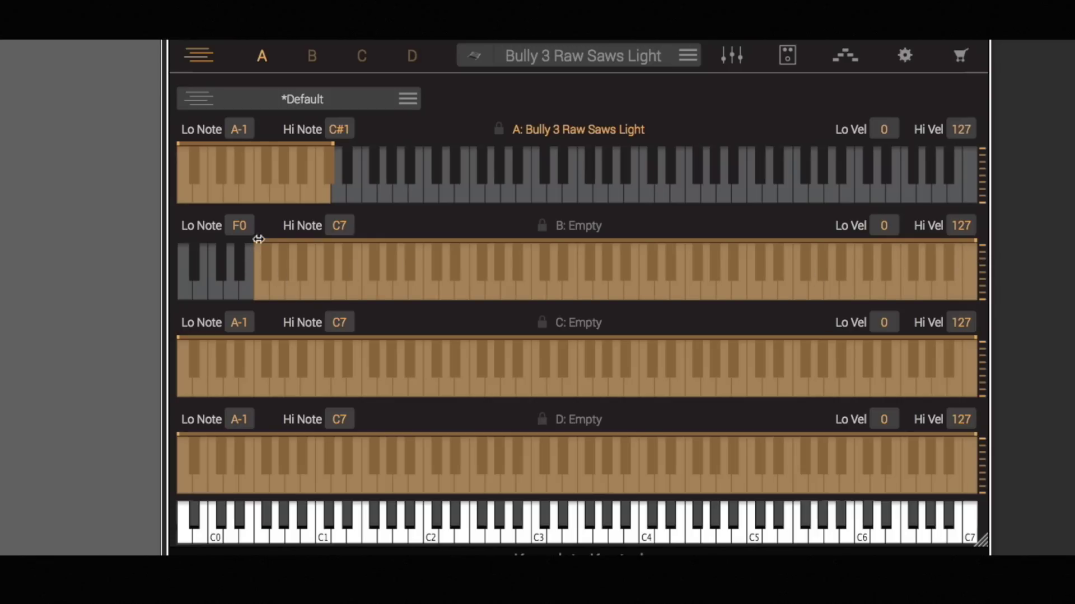
# - Restore the full key ranges, with part B's low note at A-1 and part A's high note at C7
pyautogui.moveTo(253, 242); pyautogui.dragTo(179, 245)
pyautogui.moveTo(329, 146); pyautogui.dragTo(967, 163)
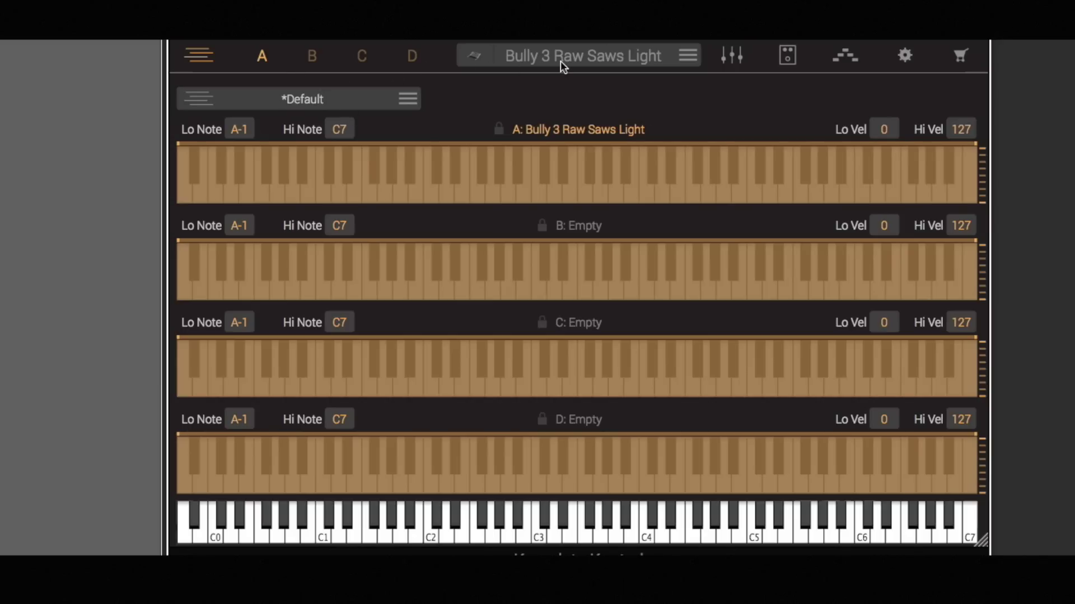
# - Look through the quick preset list for part A and open the full sound browser
pyautogui.click(576, 59)
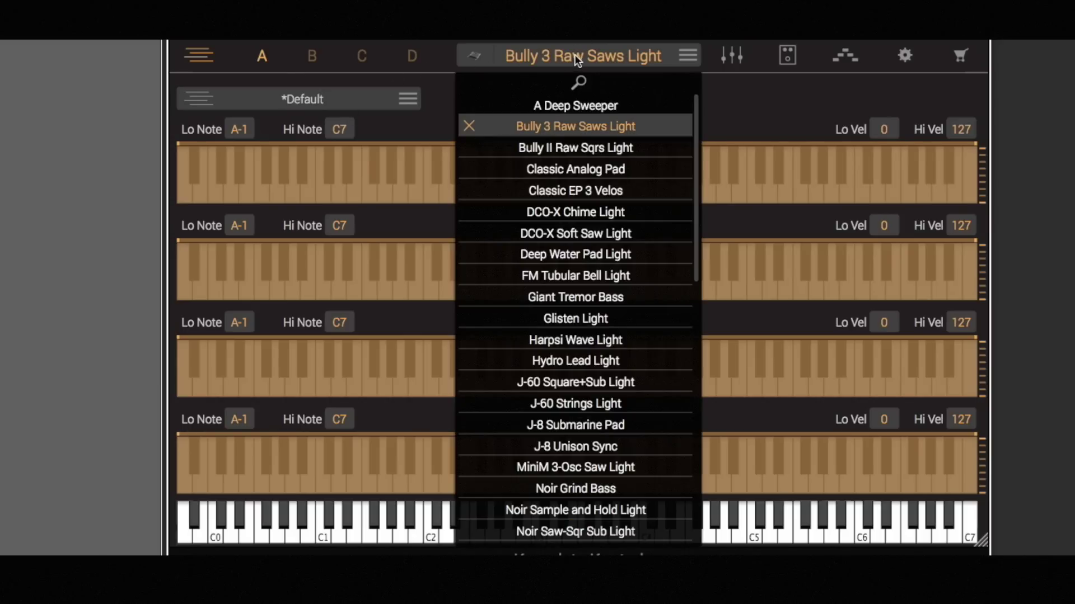
pyautogui.scroll(-10, 568, 254)
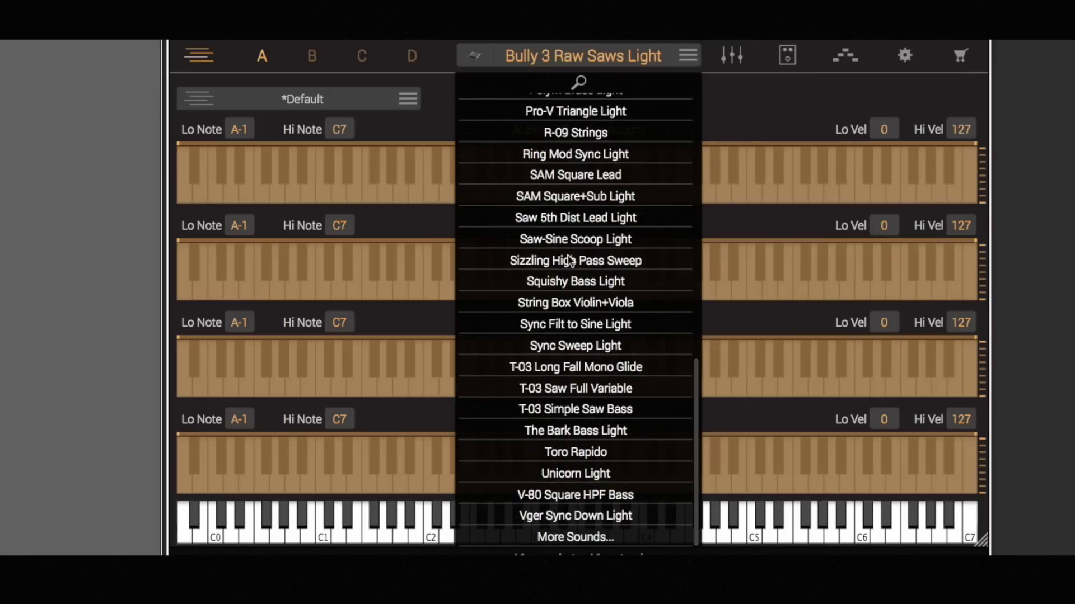
pyautogui.scroll(10, 569, 258)
pyautogui.scroll(-1, 569, 258)
pyautogui.scroll(-9, 568, 259)
pyautogui.scroll(10, 570, 259)
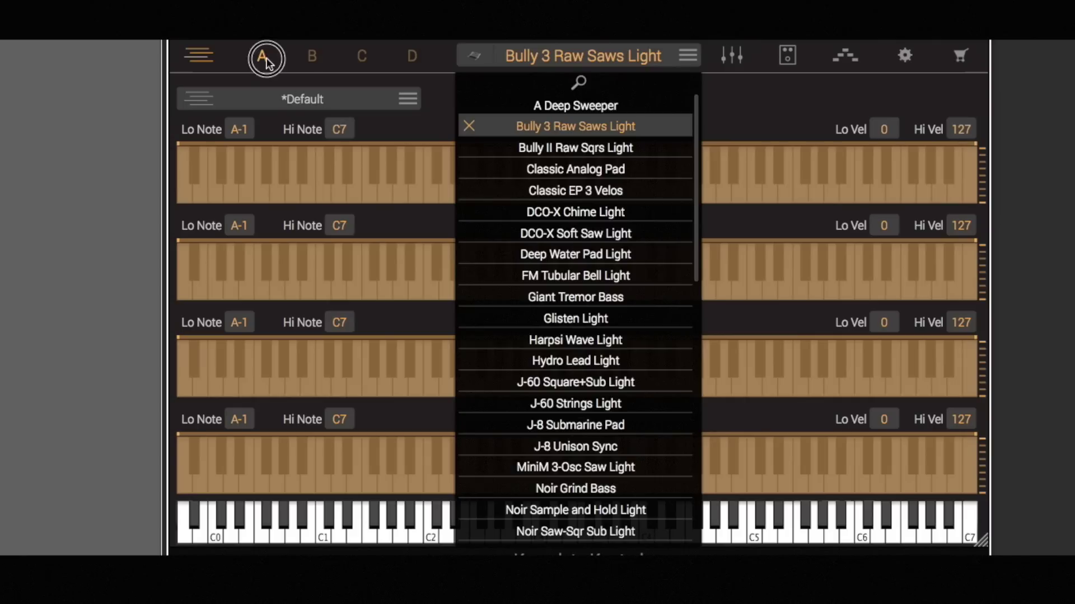
pyautogui.click(472, 56)
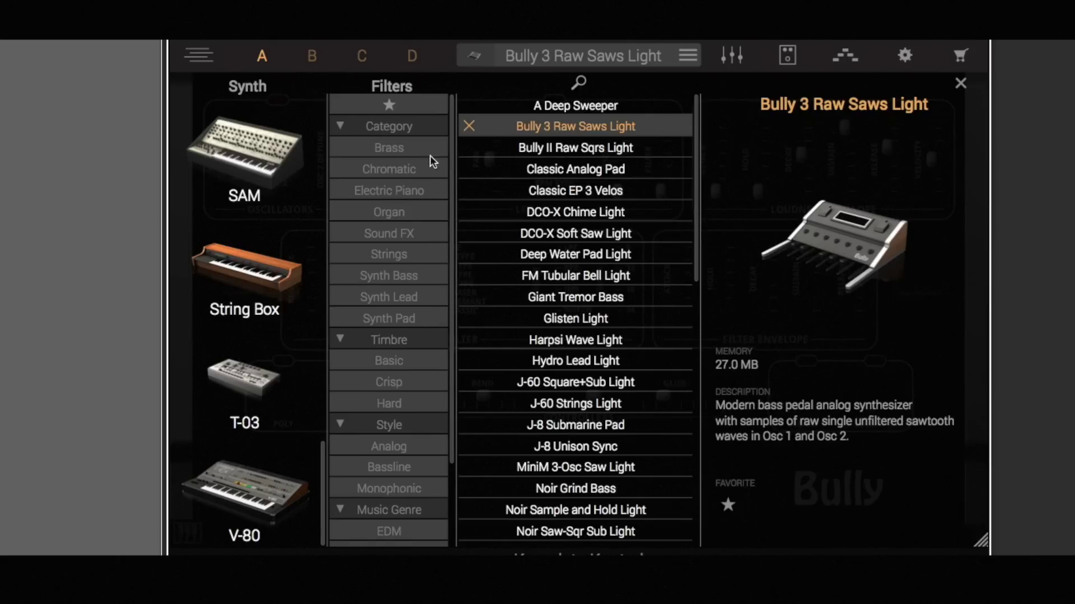
# - Show the mixer controls for volume, pan and master level
pyautogui.click(730, 56)
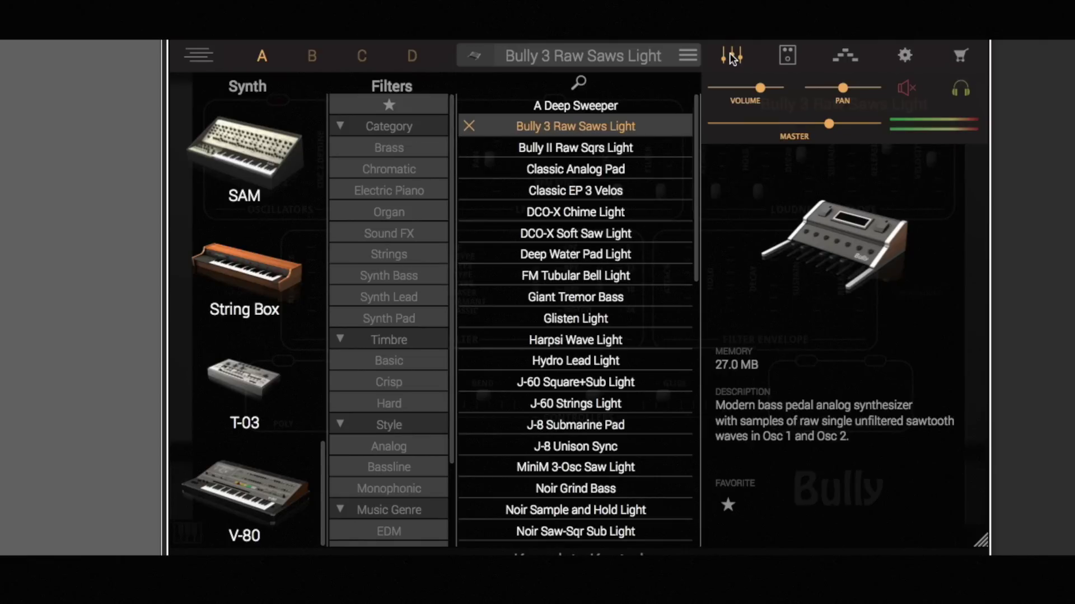
pyautogui.moveTo(797, 142)
pyautogui.moveTo(834, 90)
# - Open the effects rack and view the effect categories available for the empty slot 2
pyautogui.click(788, 56)
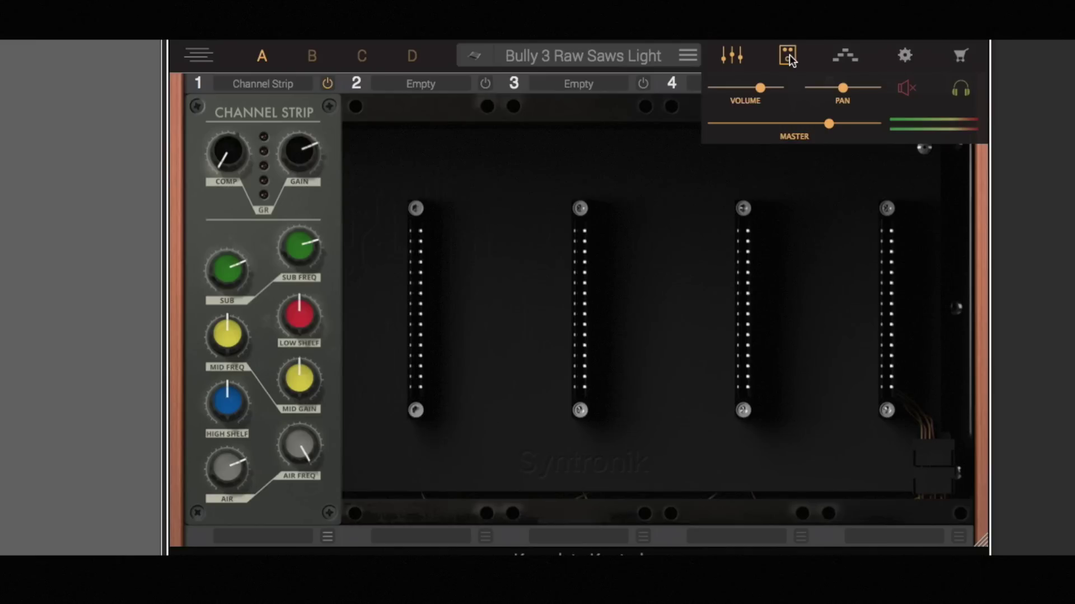
pyautogui.click(418, 84)
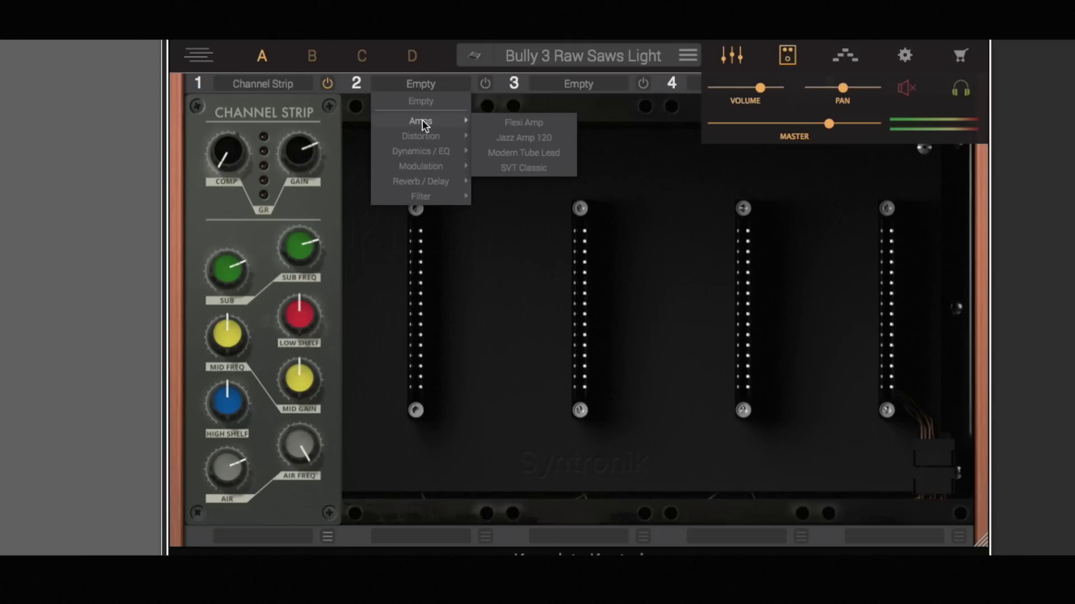
pyautogui.moveTo(423, 136)
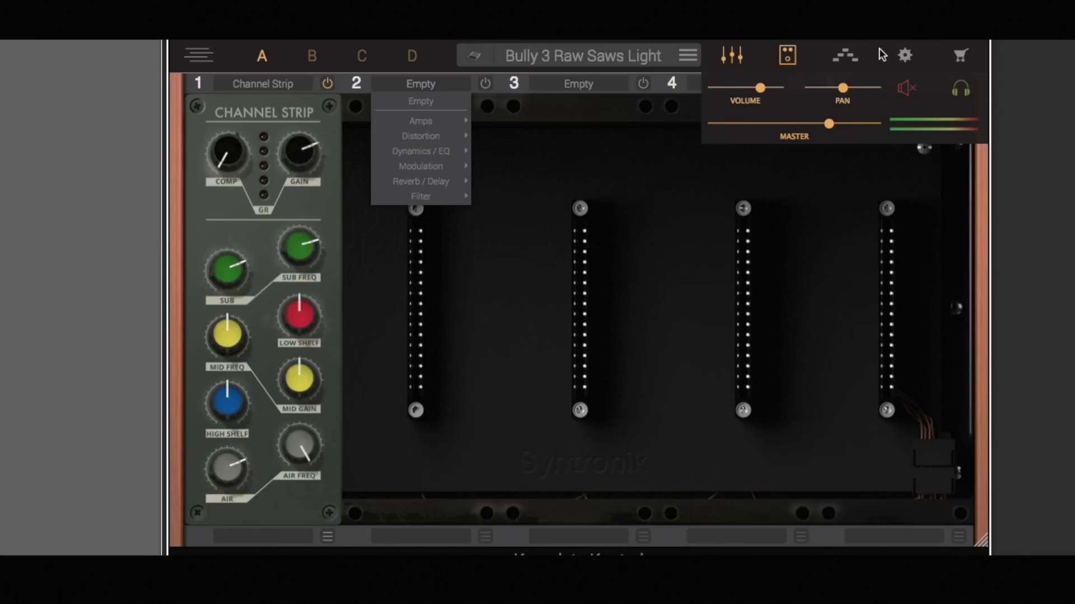
# - Show the arpeggiator and check the Library, Remote and Info pages of the settings
pyautogui.click(844, 55)
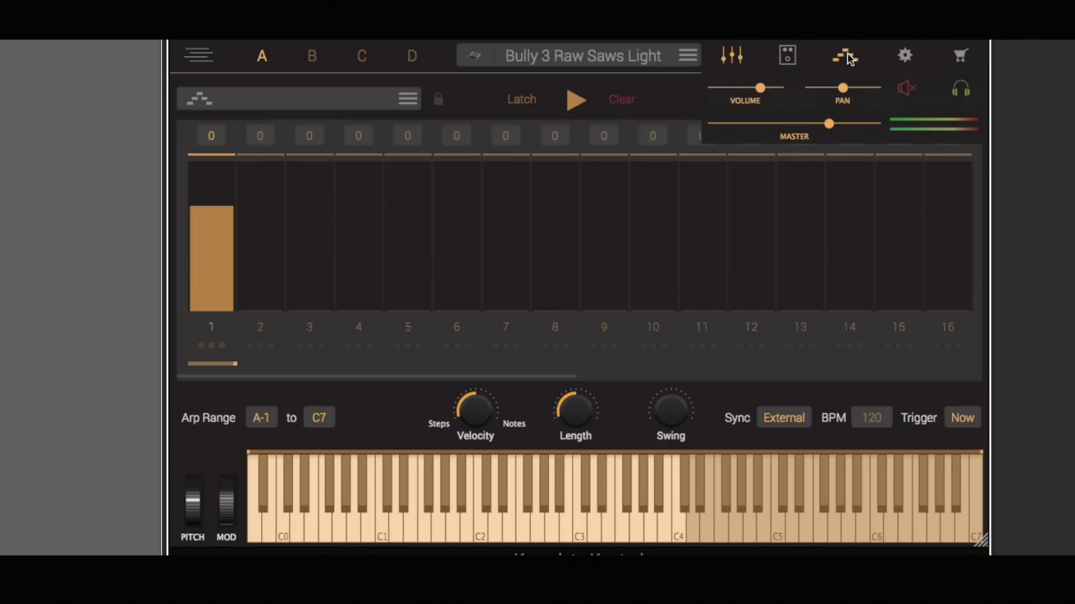
pyautogui.click(905, 55)
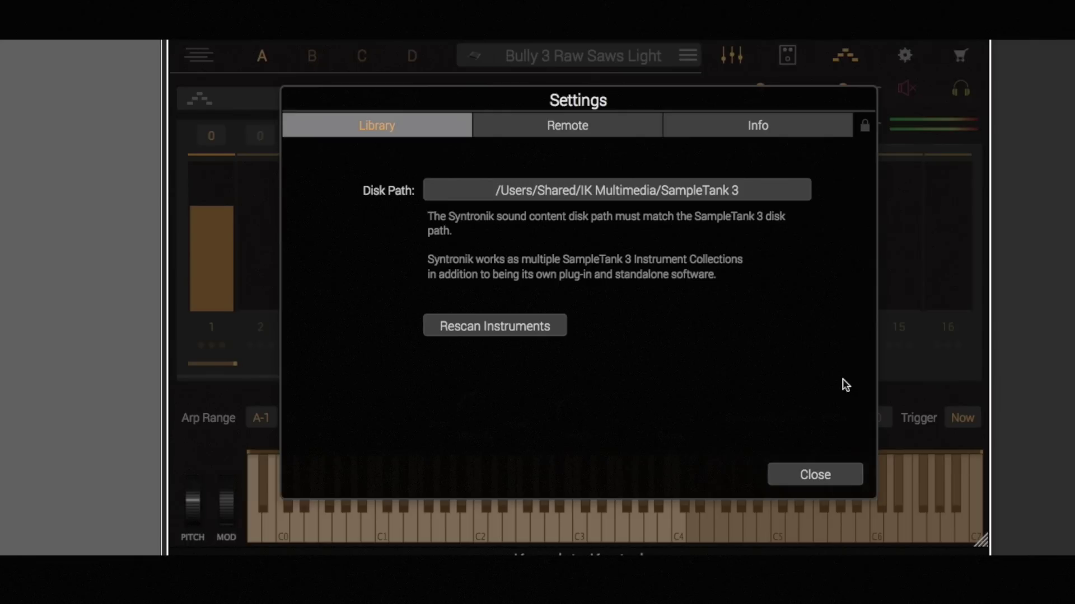
pyautogui.click(590, 118)
pyautogui.click(726, 130)
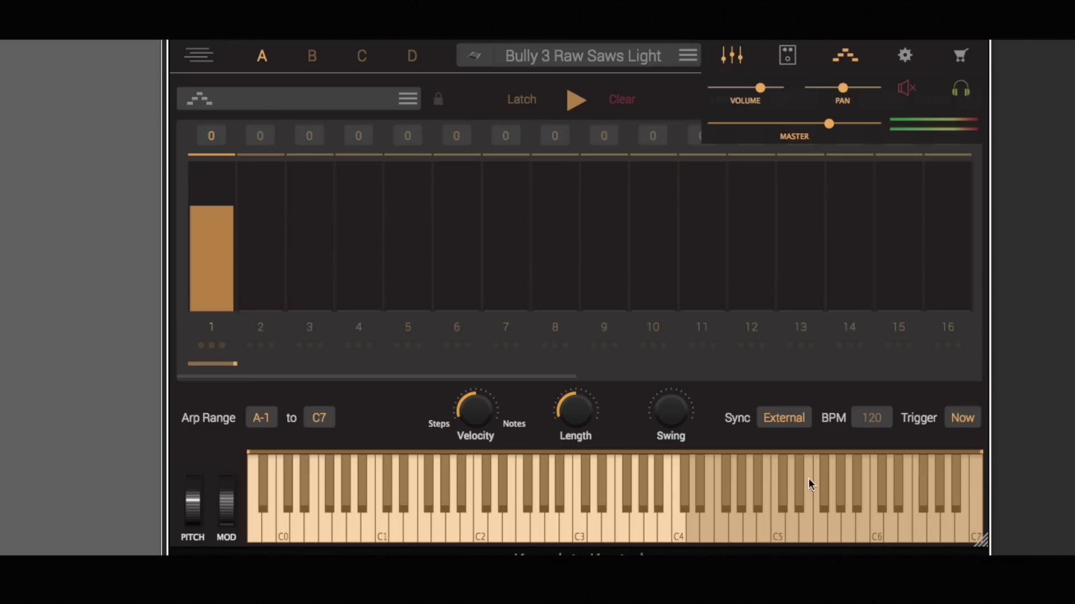
pyautogui.click(812, 482)
# - Open the shop and look through all the synths offered
pyautogui.click(961, 56)
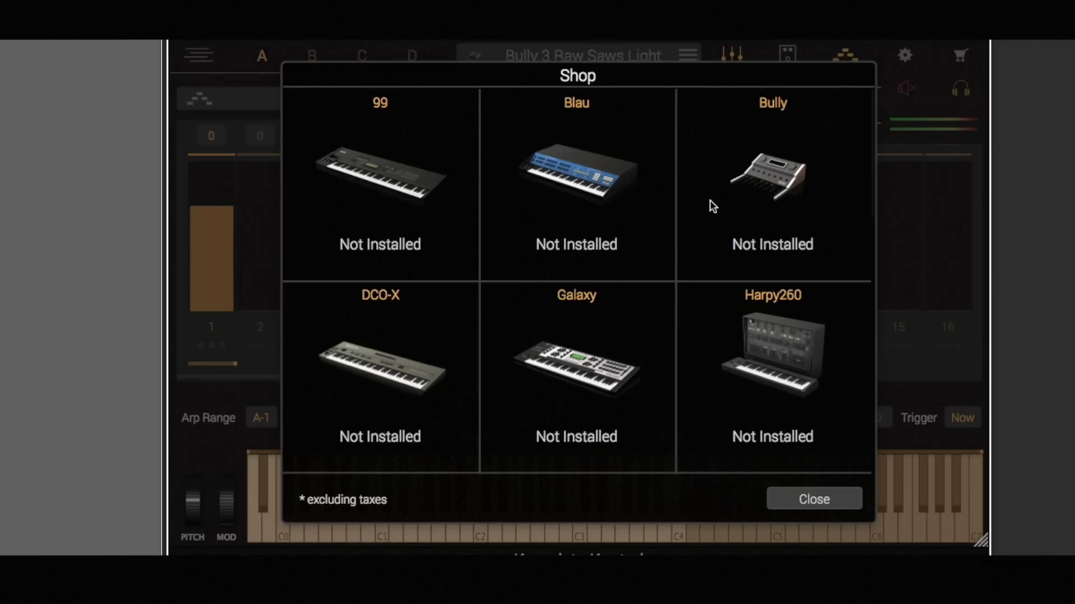
pyautogui.scroll(-5, 708, 209)
pyautogui.scroll(-10, 710, 215)
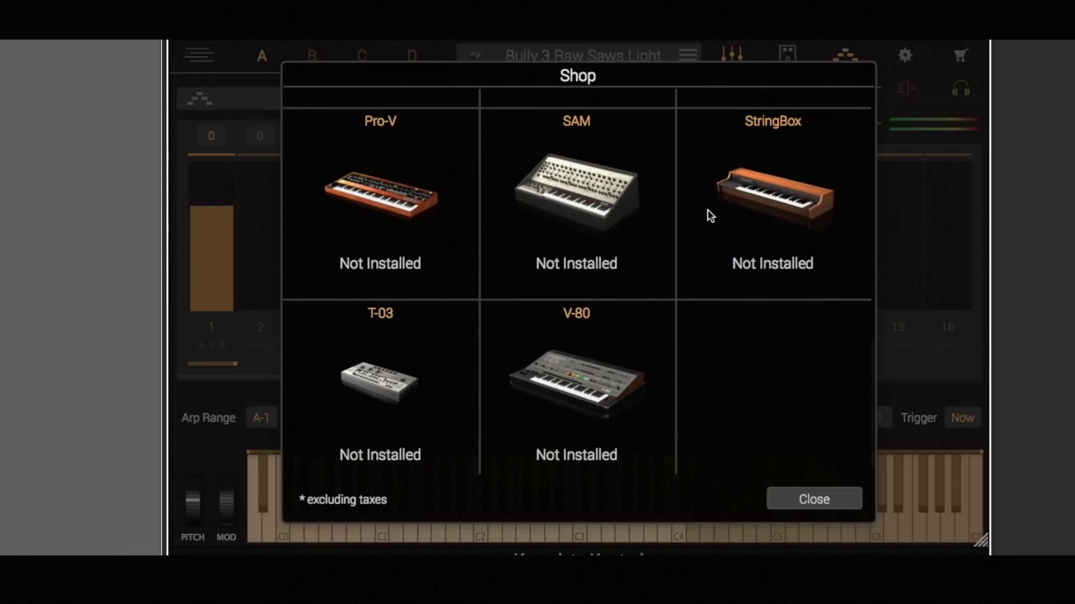
pyautogui.scroll(-2, 709, 215)
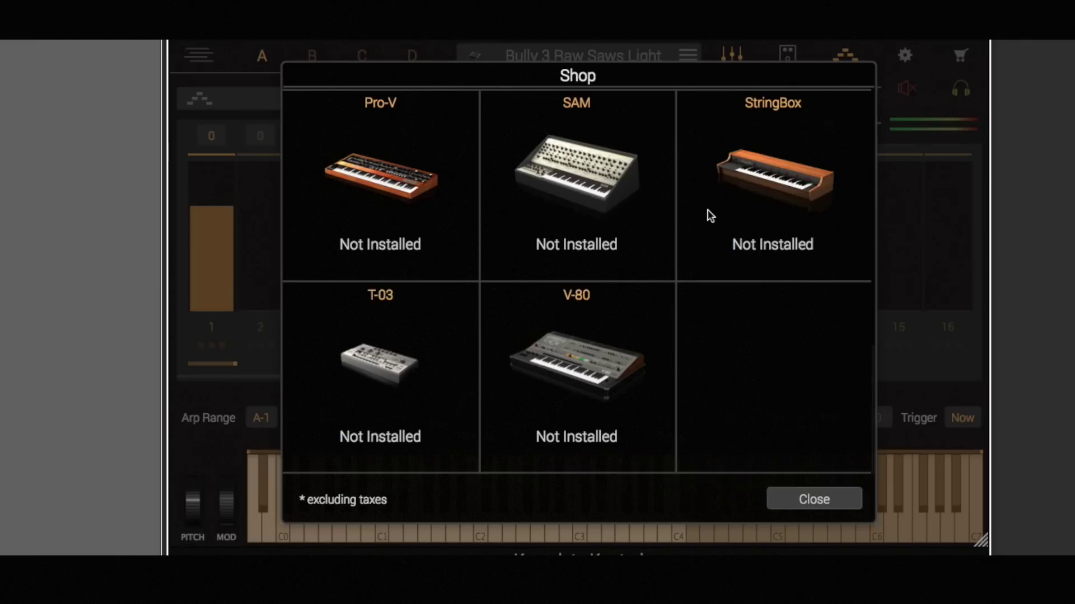
pyautogui.scroll(10, 710, 215)
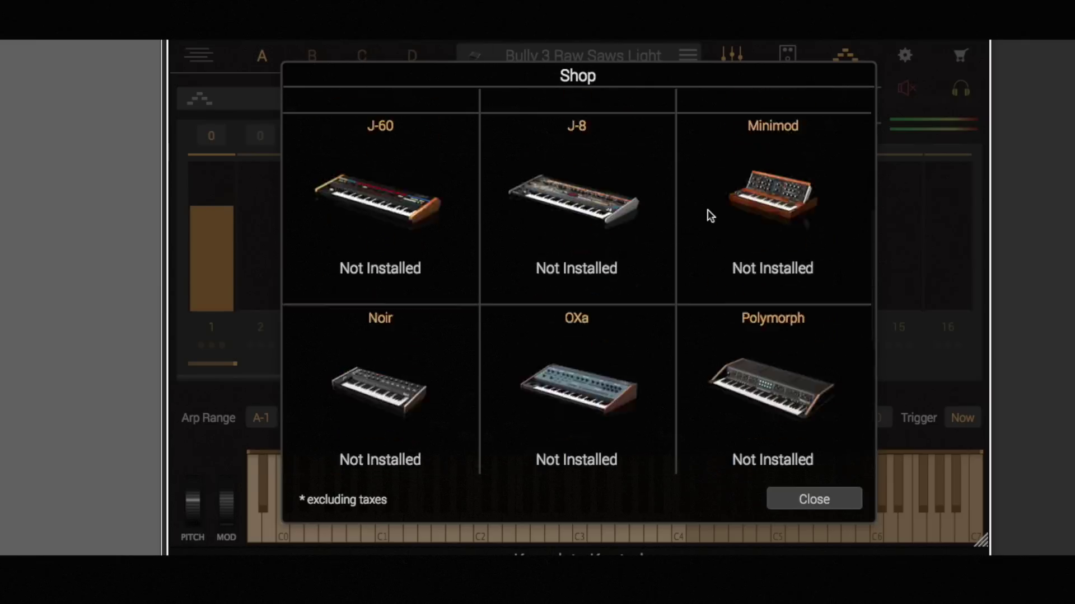
pyautogui.scroll(3, 710, 215)
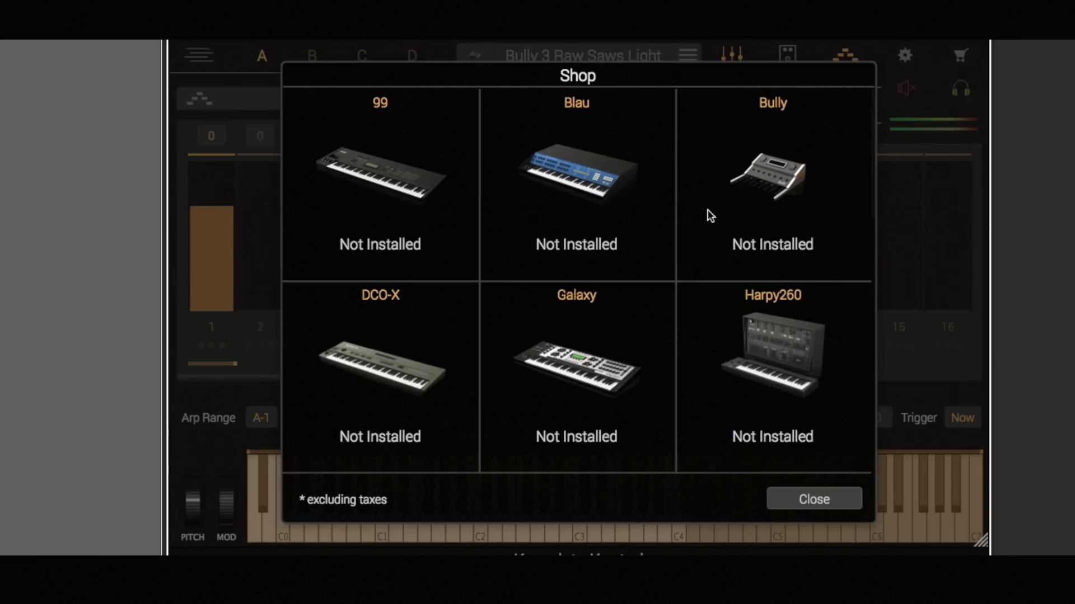
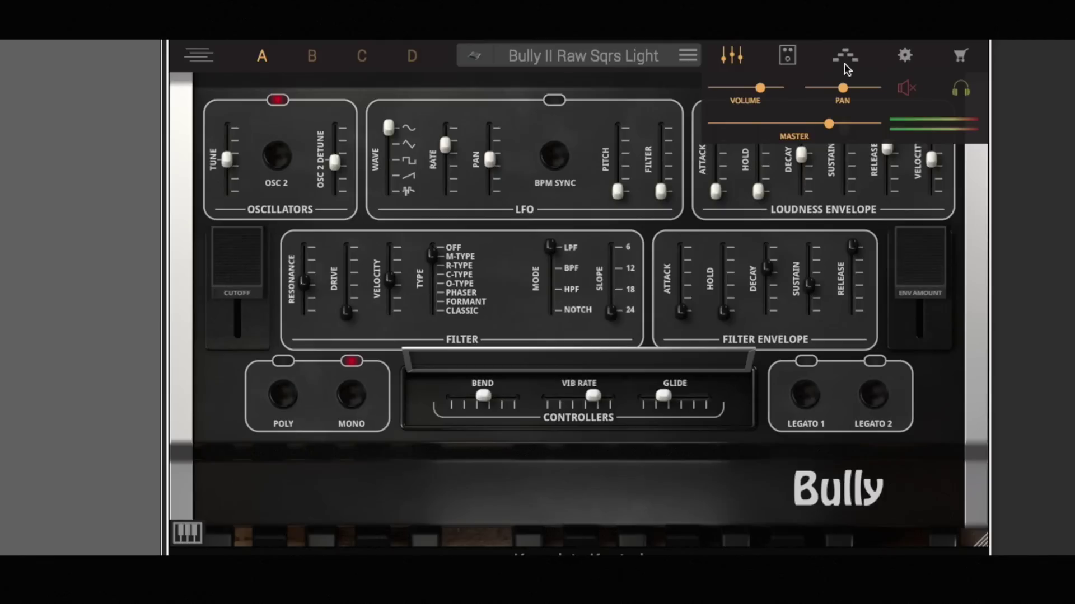
# - Hide the mixer controls and load the Classic EP 3 Velos preset into part A
pyautogui.click(737, 57)
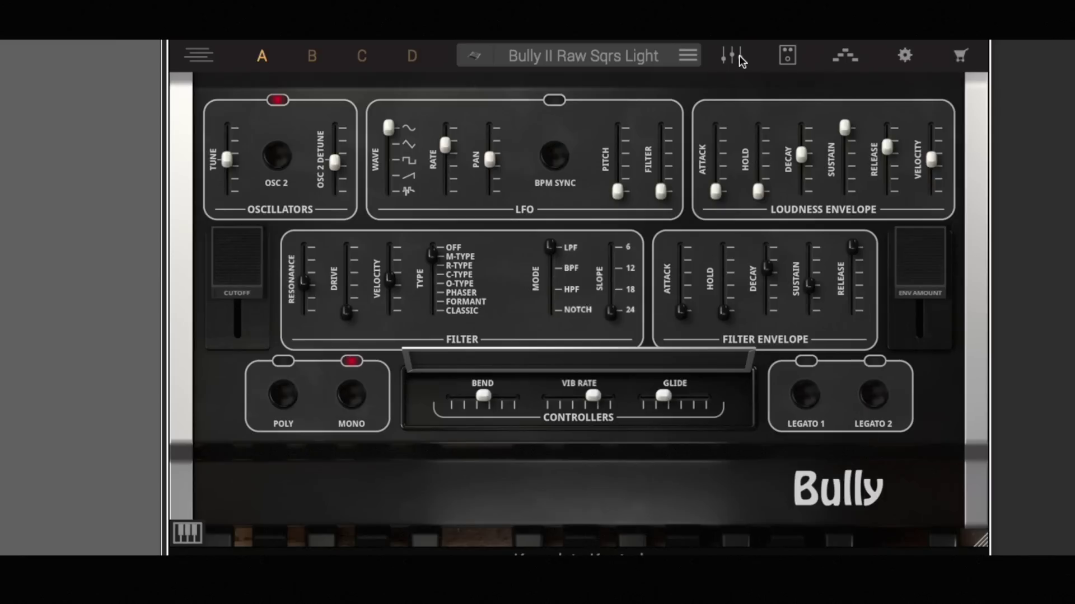
pyautogui.click(579, 56)
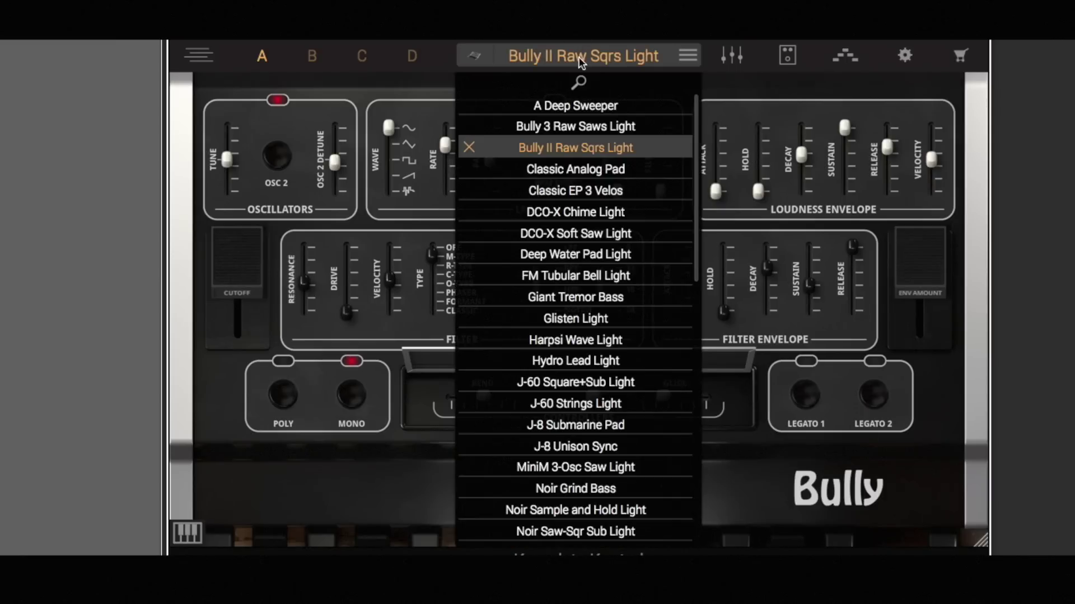
pyautogui.click(594, 193)
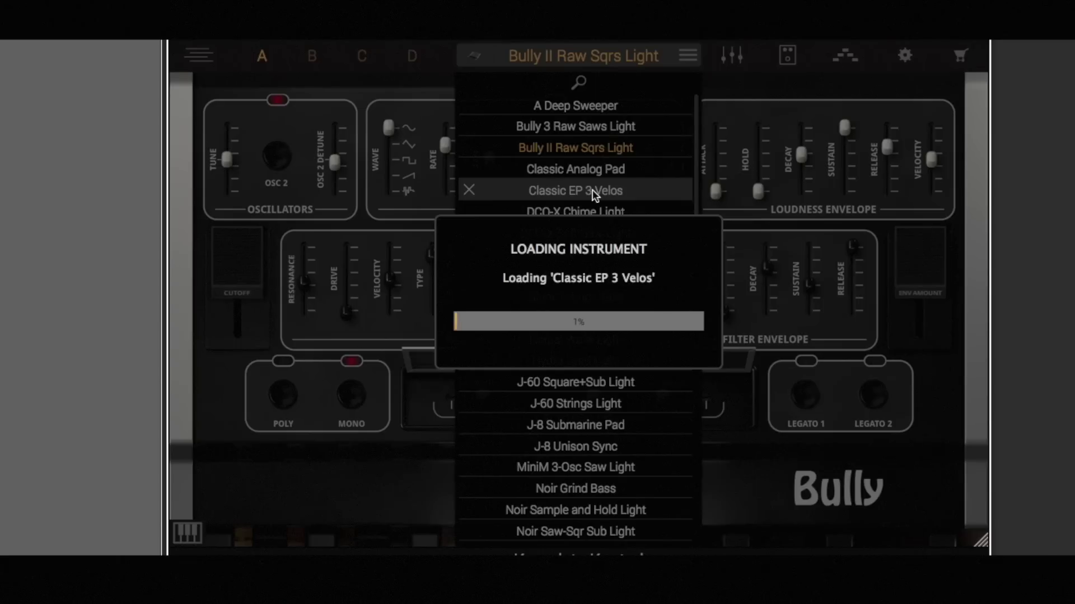